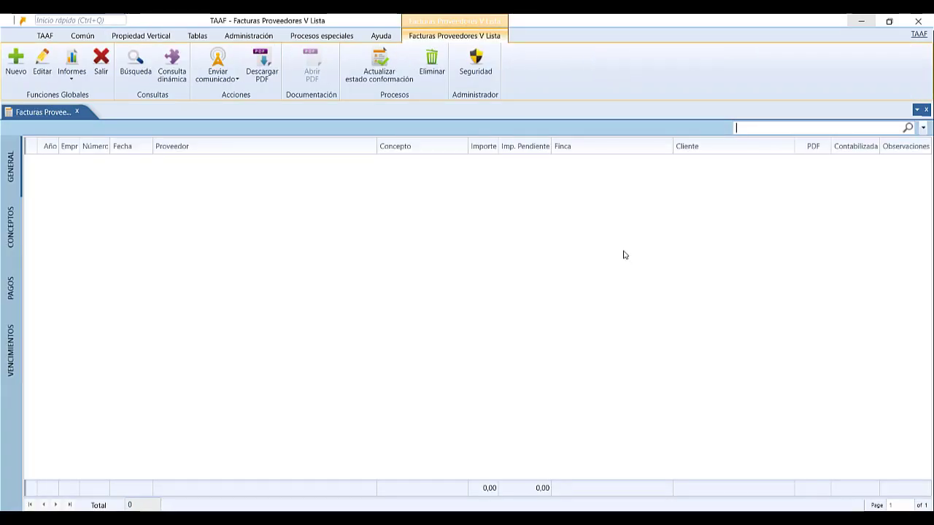
Start a new blank 2020 supplier invoice from the Facturas Proveedores list
click(15, 56)
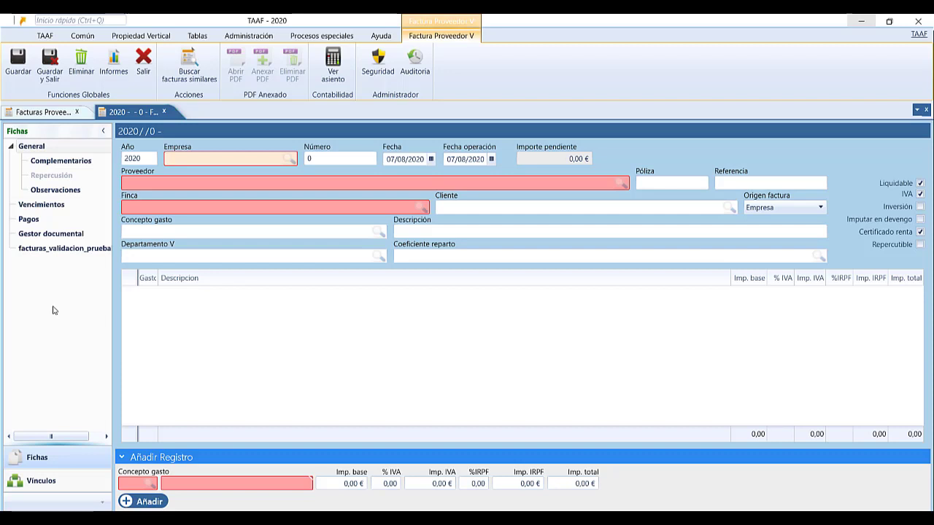
Set the invoice's property to 142 BALMES 195, confirming company TAAF and date 07/08/2020
click(20, 146)
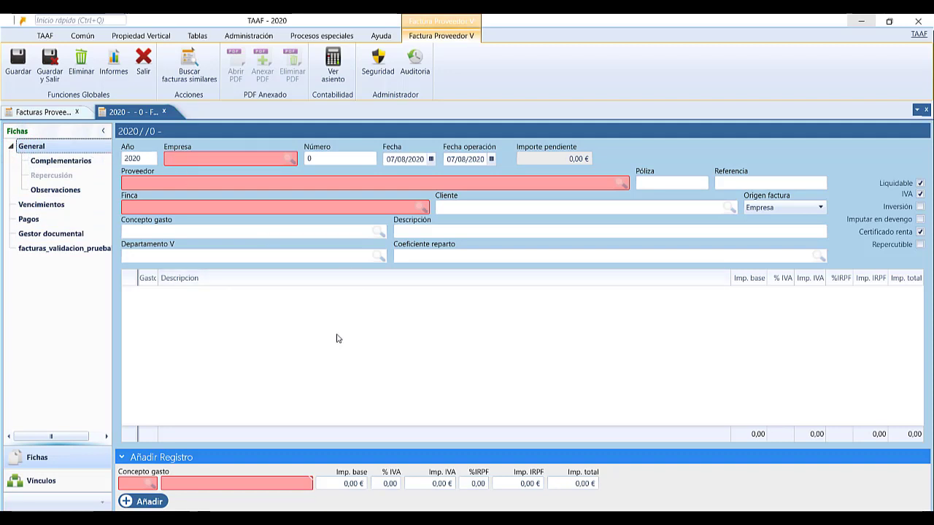
click(312, 158)
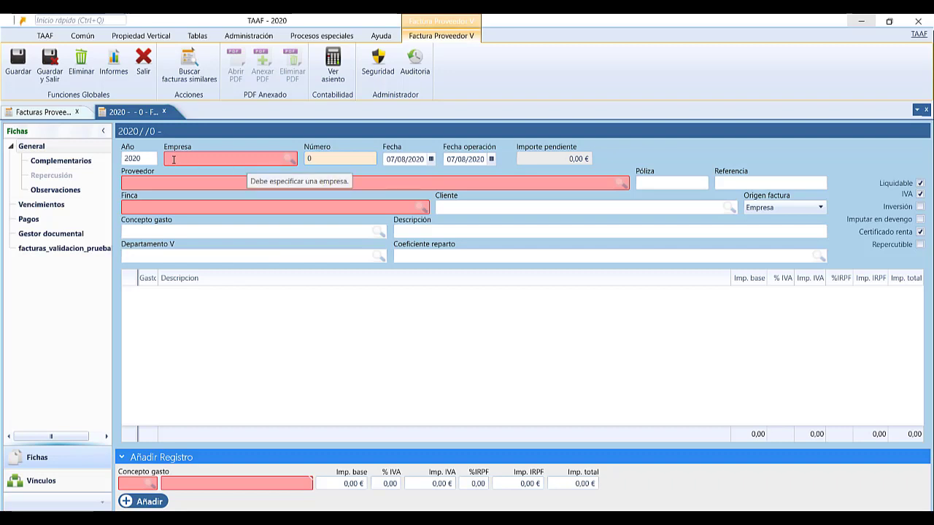
click(167, 209)
text(balmes)
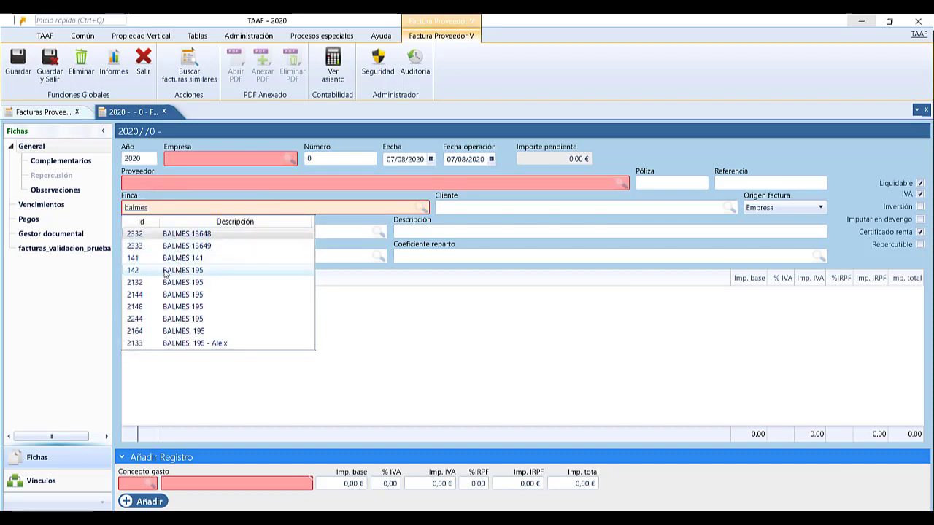
click(162, 274)
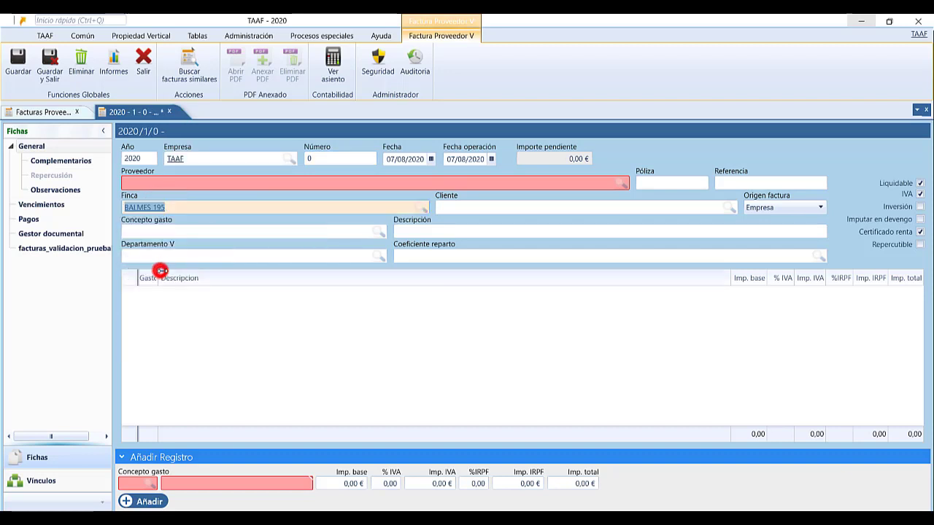
click(194, 158)
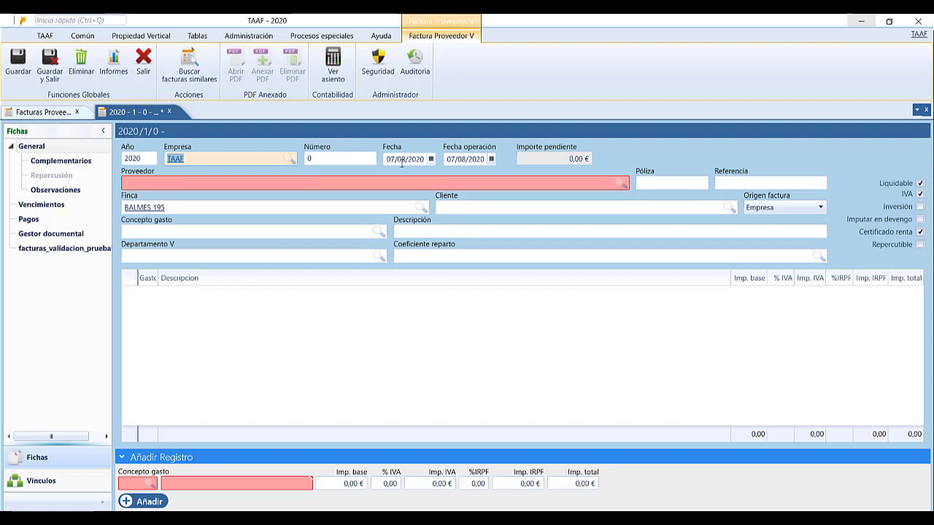
click(402, 161)
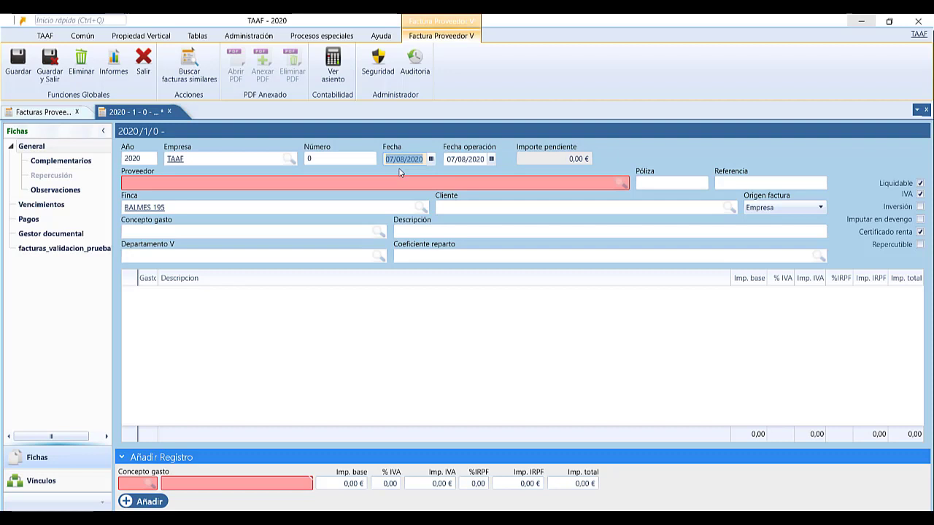
click(285, 184)
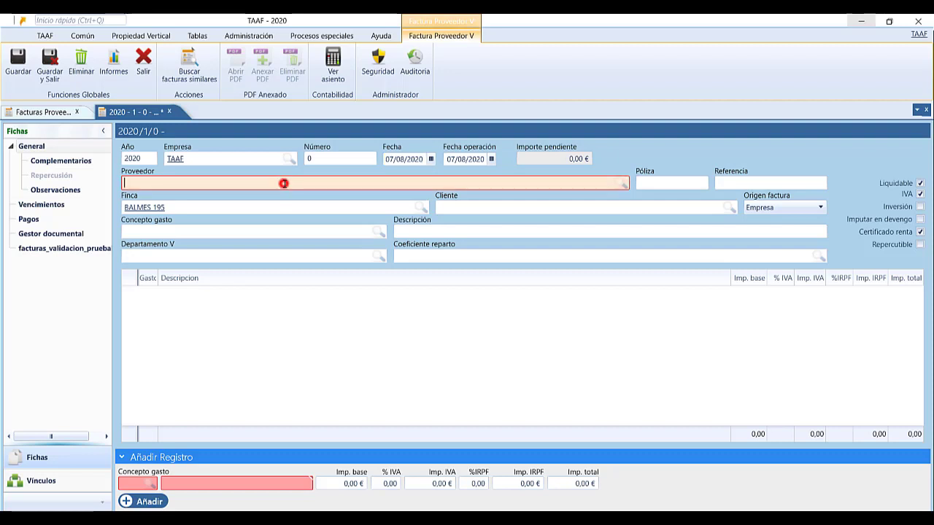
Set the supplier to ENDESA ENERGÍA XXI, S.L.U. with policy number 123
text(endesa)
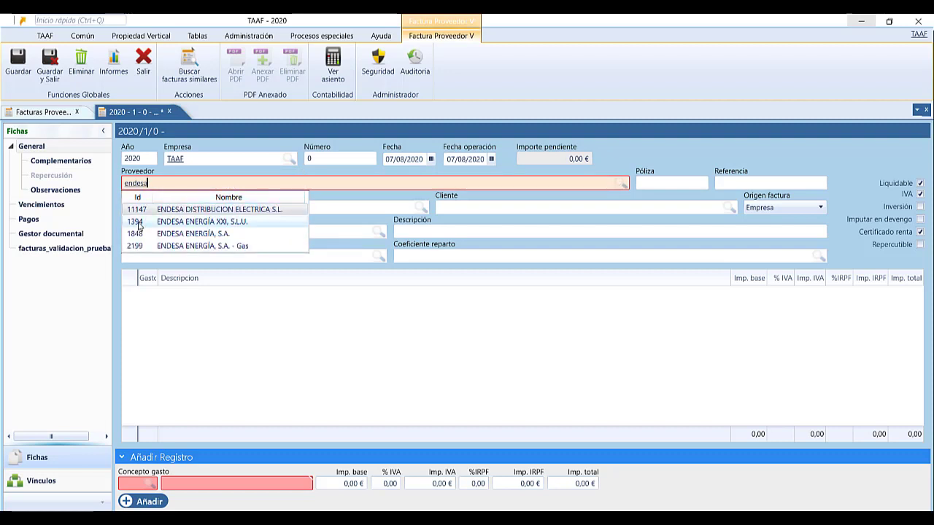
click(139, 223)
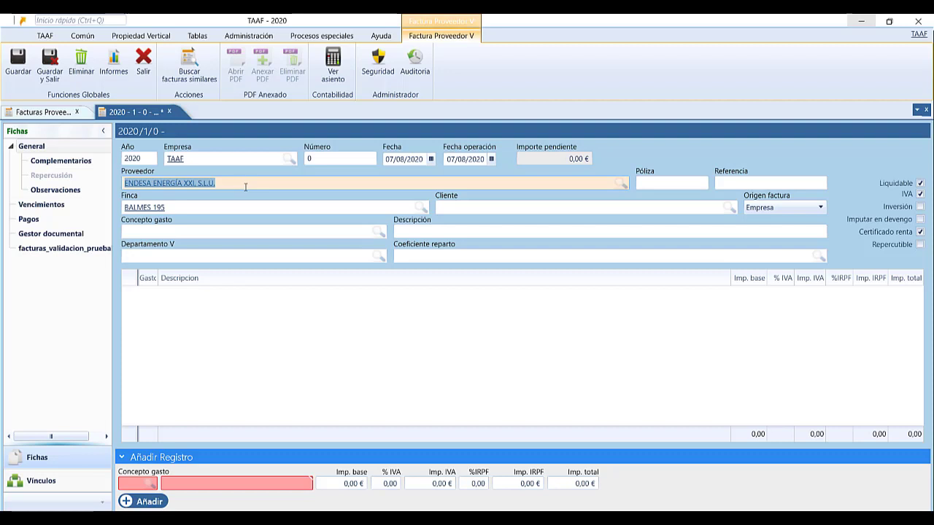
click(645, 184)
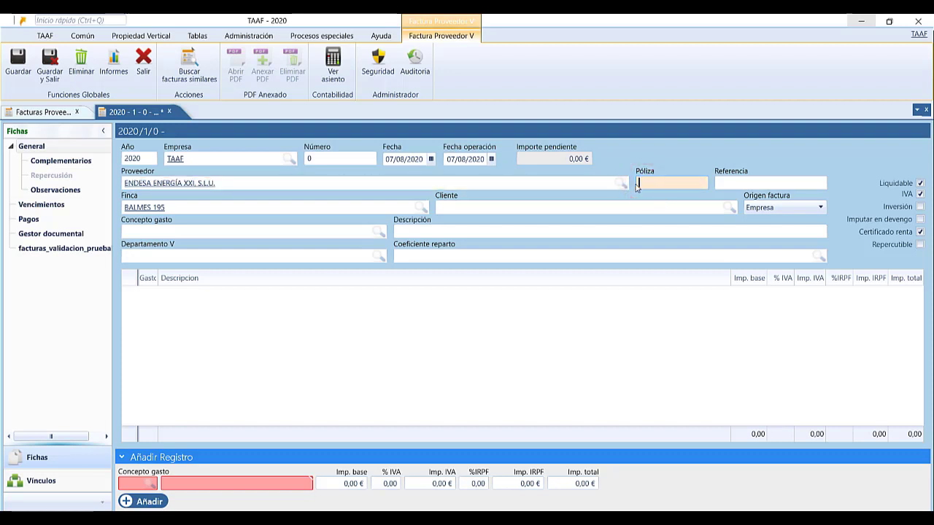
text(123)
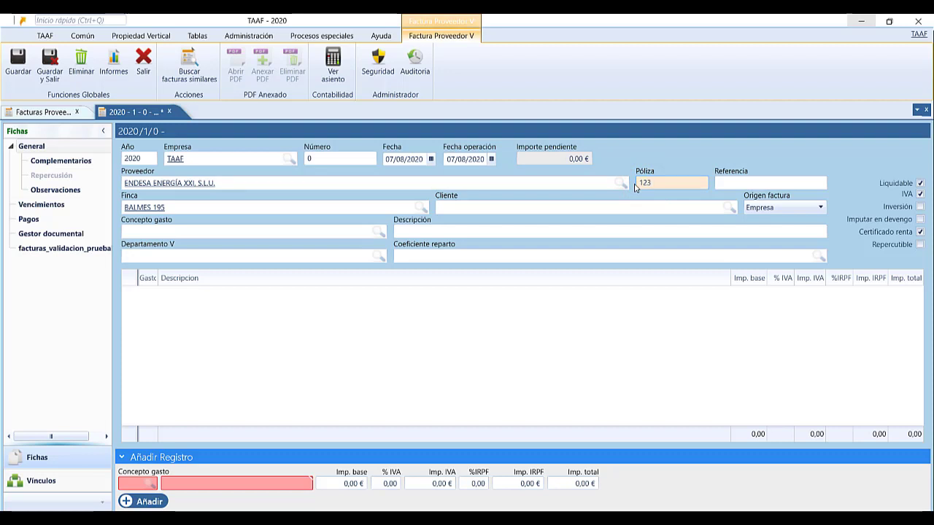
key(Tab)
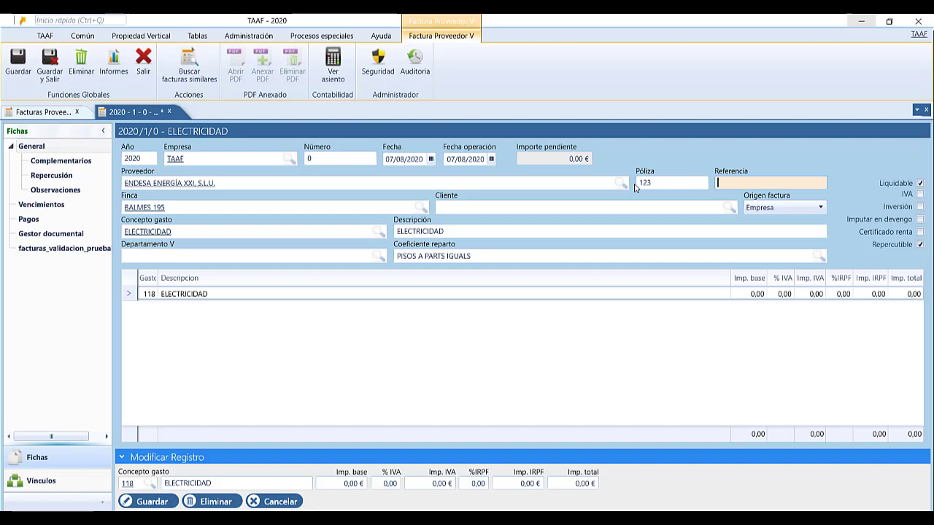
click(174, 204)
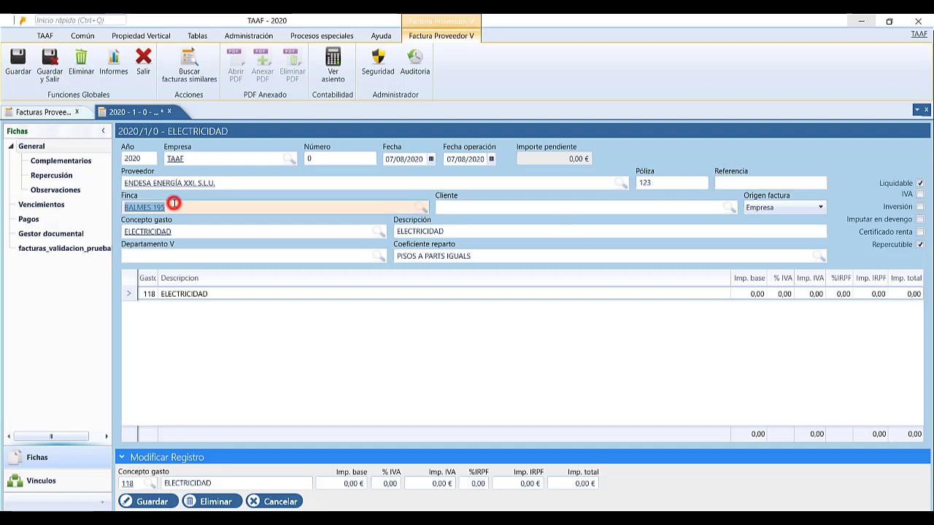
click(452, 207)
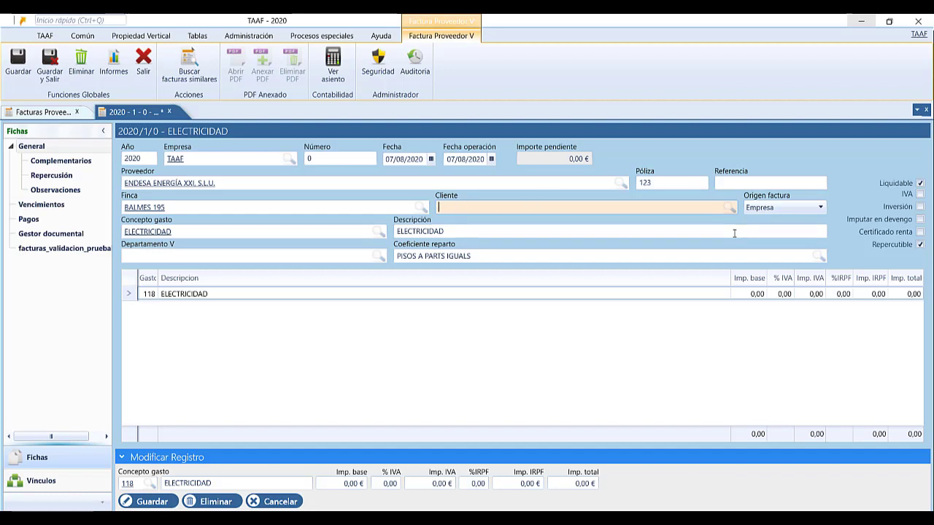
click(808, 210)
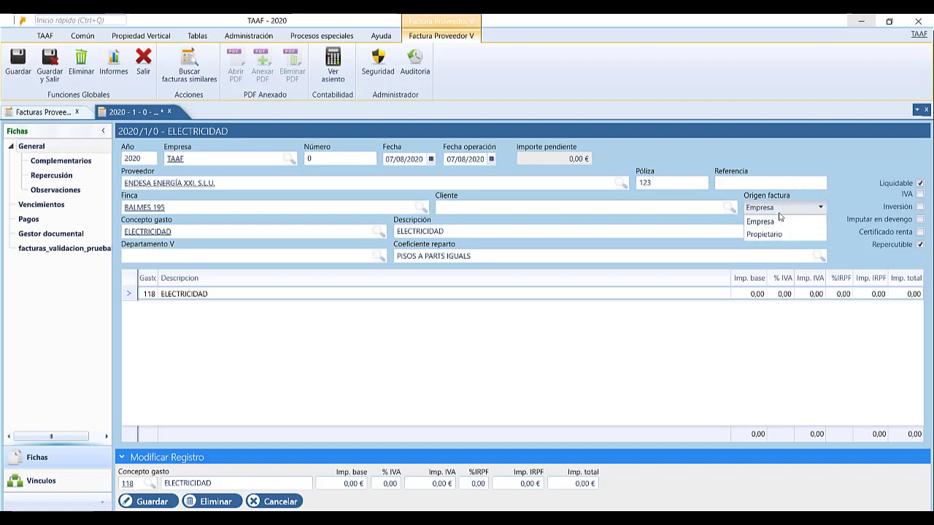
click(777, 210)
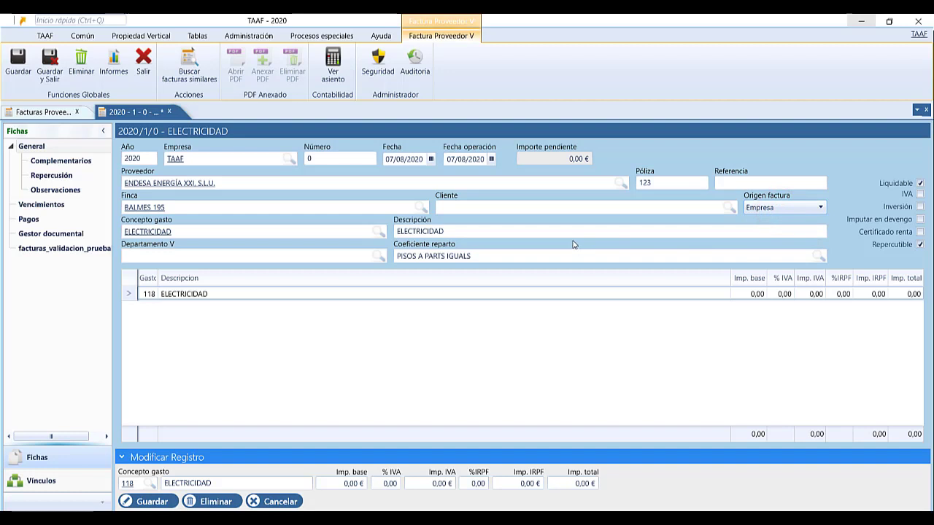
click(178, 231)
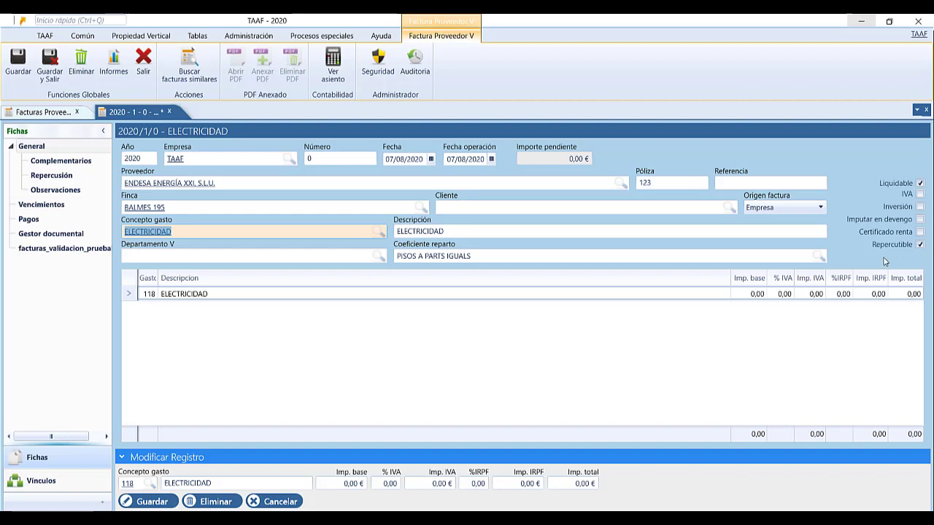
click(449, 232)
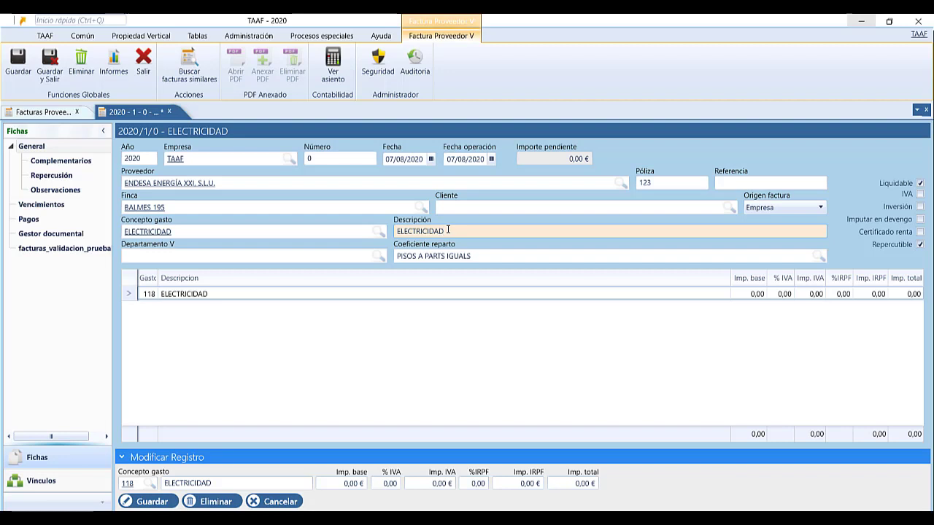
drag(446, 231, 383, 222)
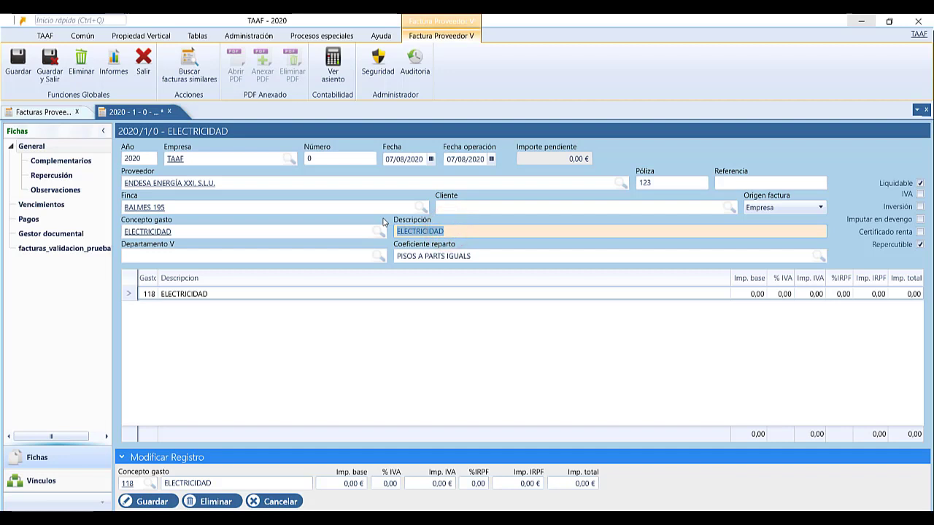
click(442, 231)
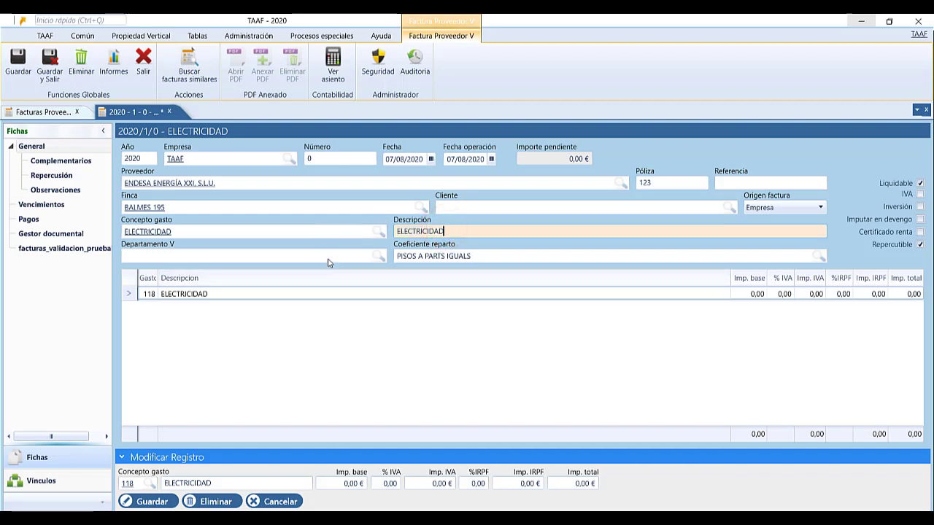
click(142, 256)
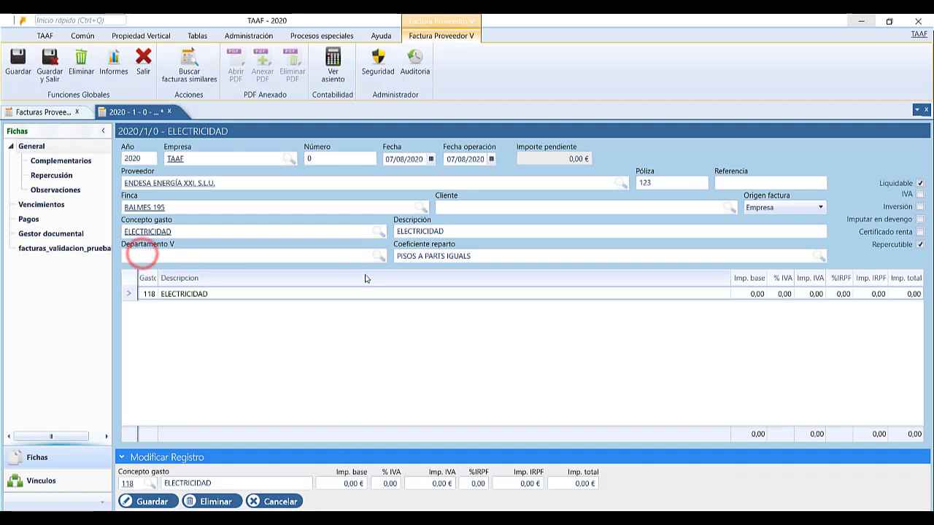
click(492, 256)
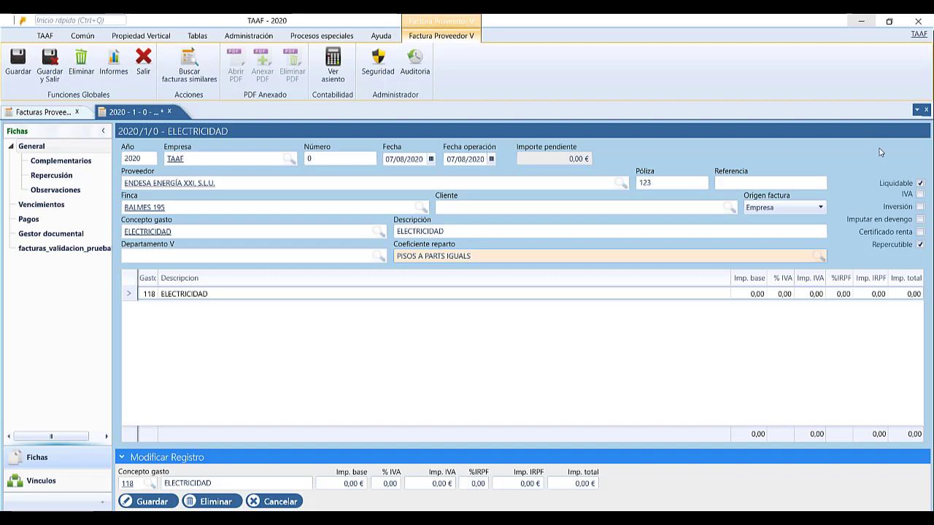
Tick IVA, Inversión, Imputar en devengo and Certificado renta, keeping Repercutible ticked
click(920, 195)
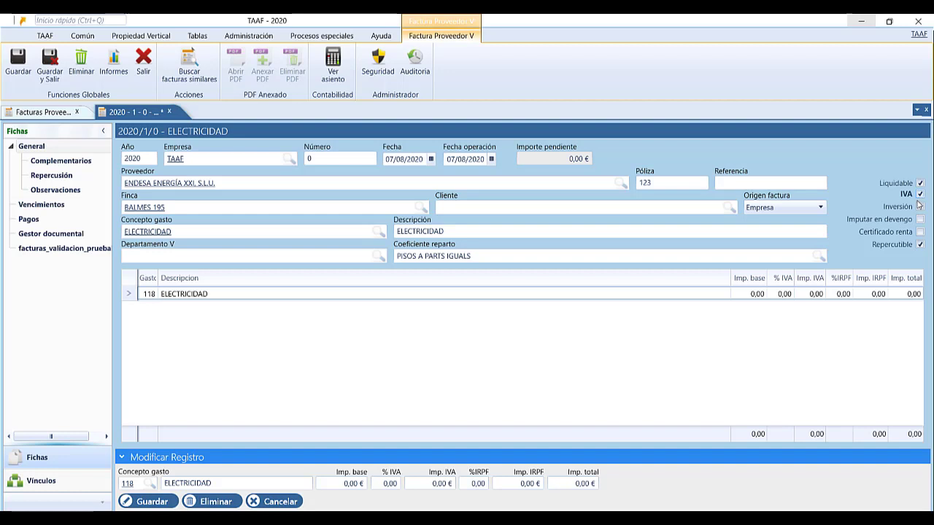
click(919, 208)
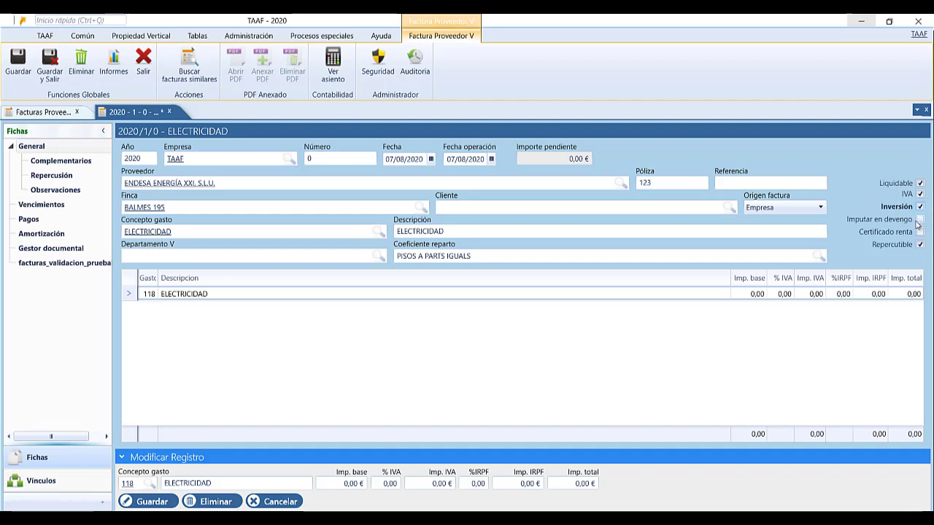
click(920, 220)
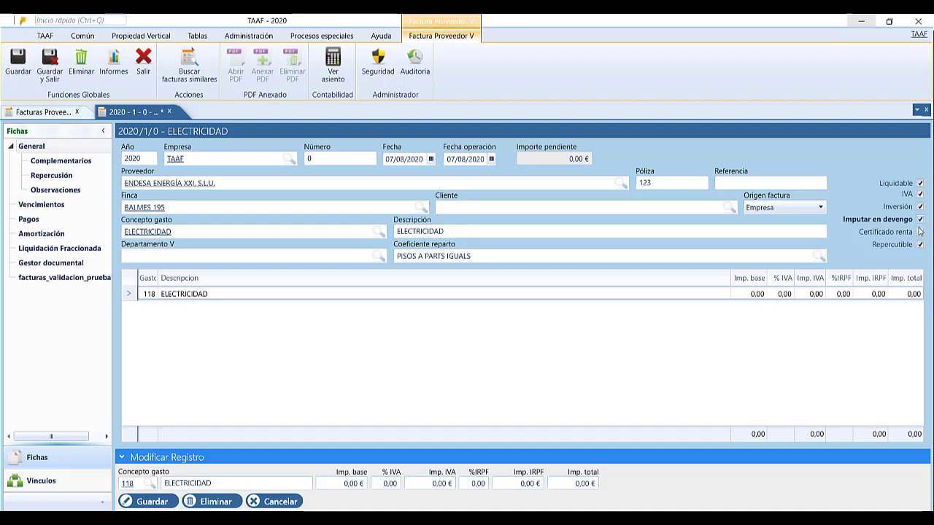
click(920, 232)
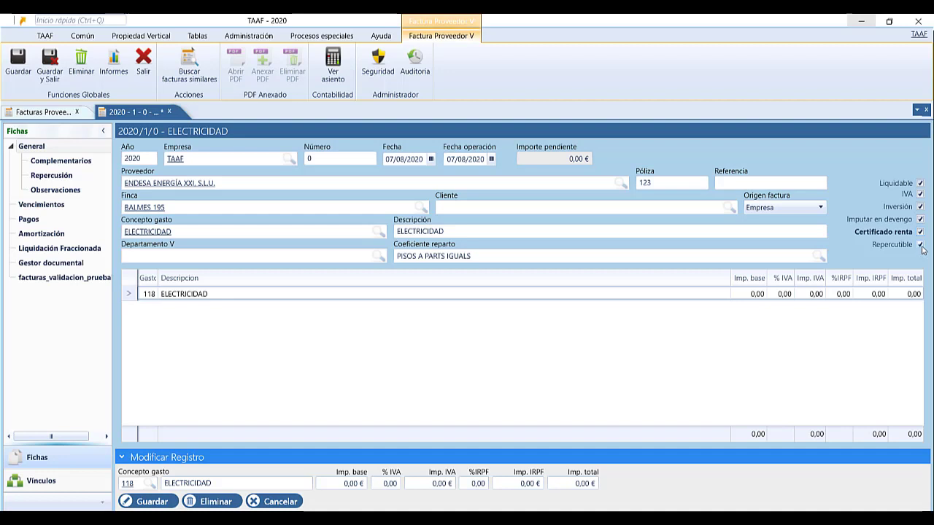
click(921, 247)
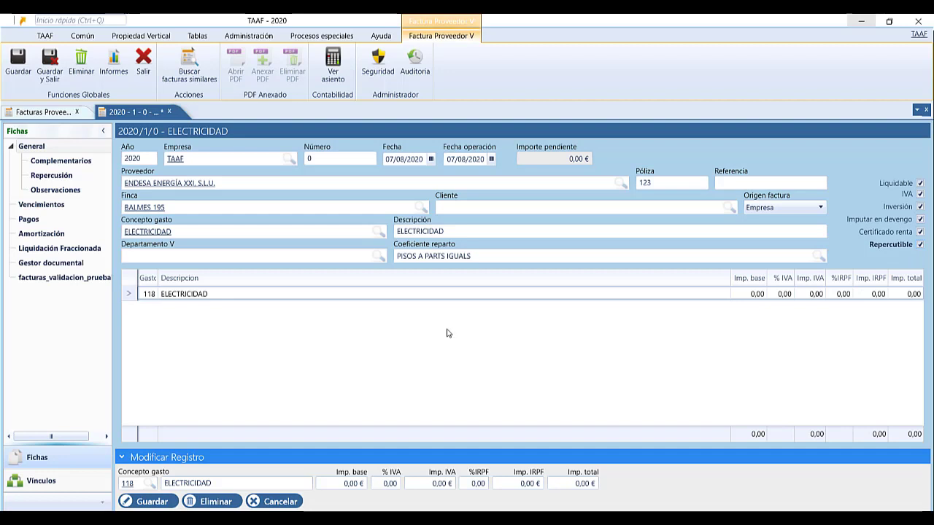
Give the ELECTRICIDAD line a 350 base at 21% IVA, then save the invoice
click(341, 295)
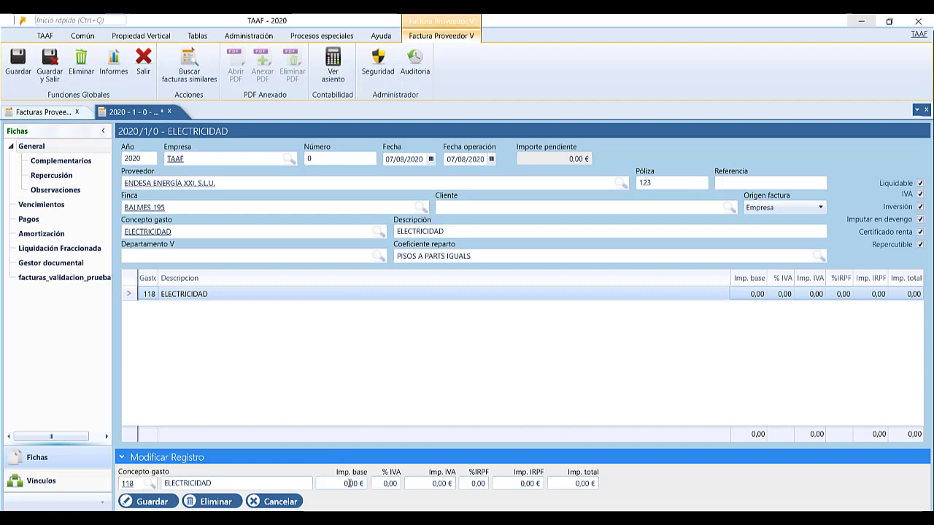
click(350, 483)
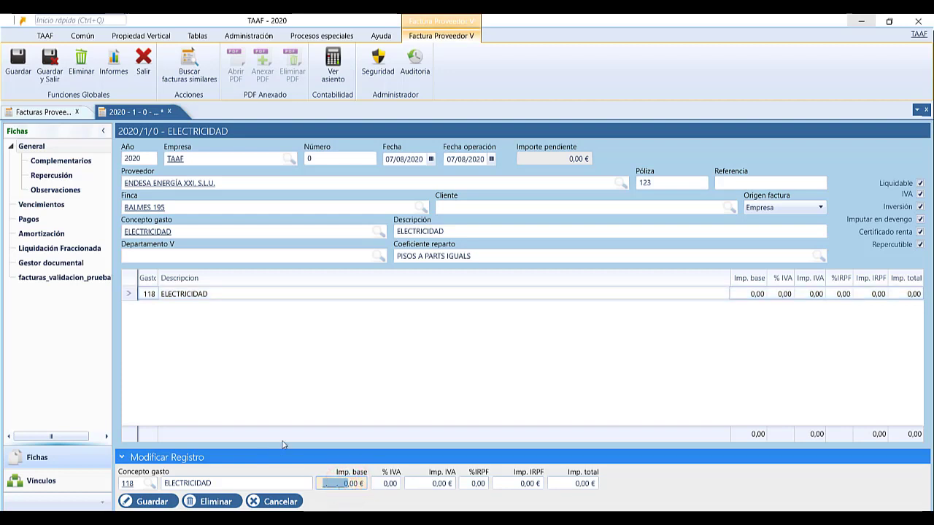
text(350)
key(Tab)
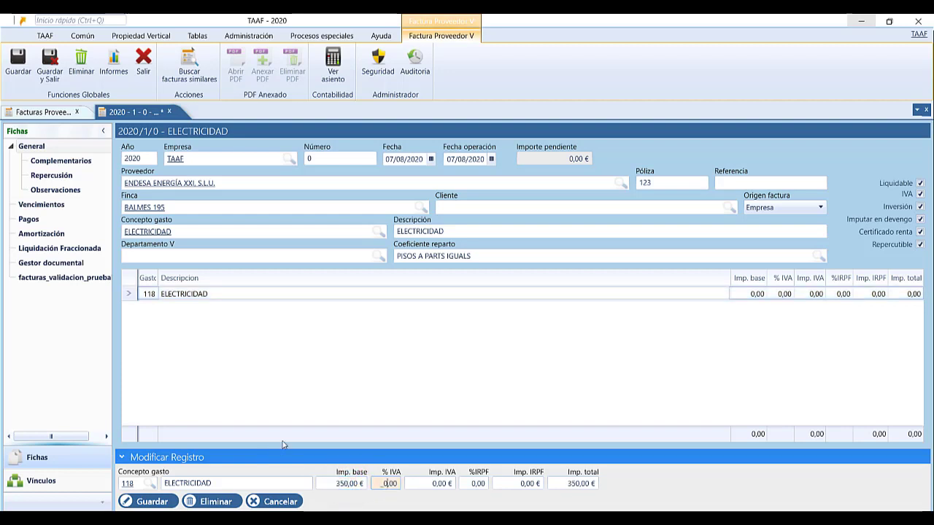
text(21)
key(Tab)
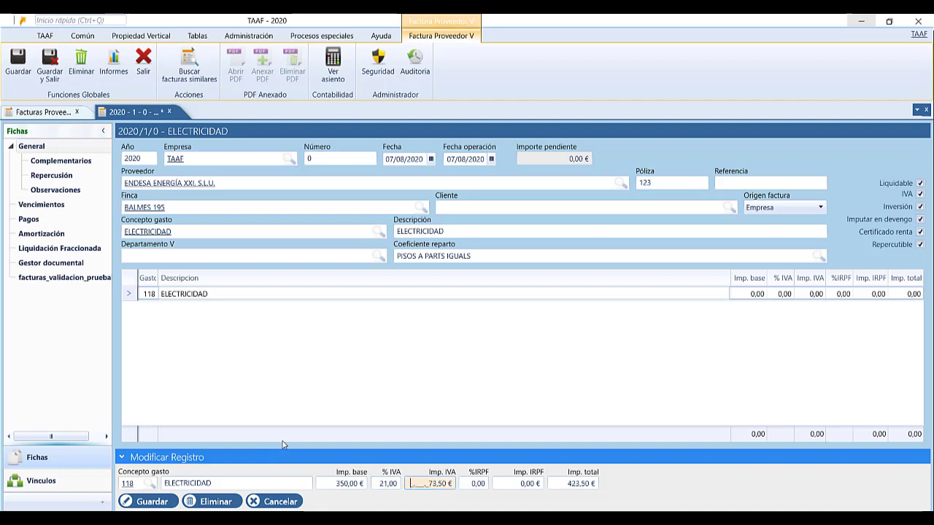
click(152, 503)
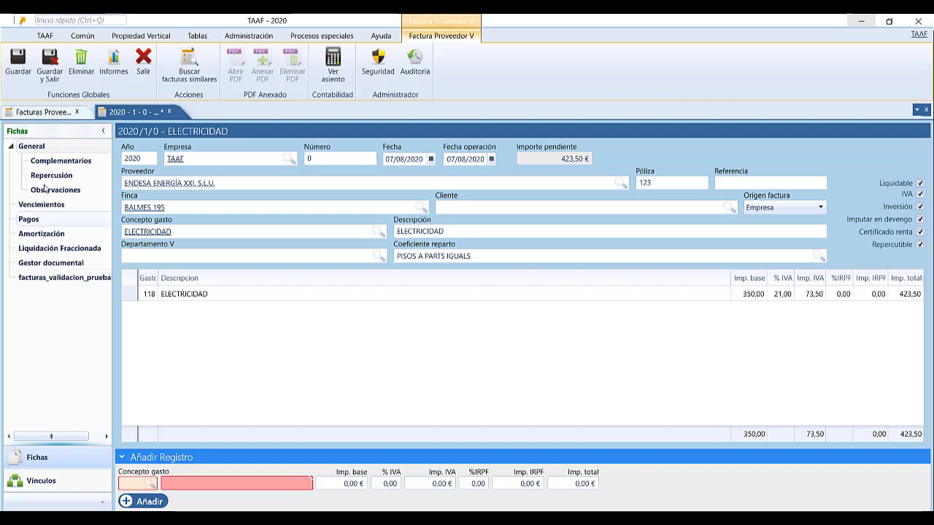
click(13, 76)
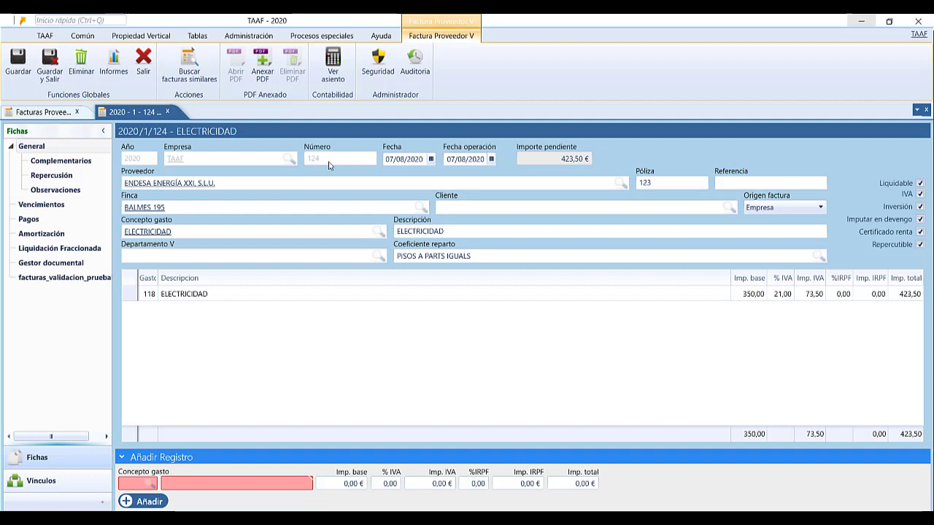
In Complementarios, tick Para conformar, Notificada and Conformada, and check the 3% fee
click(57, 162)
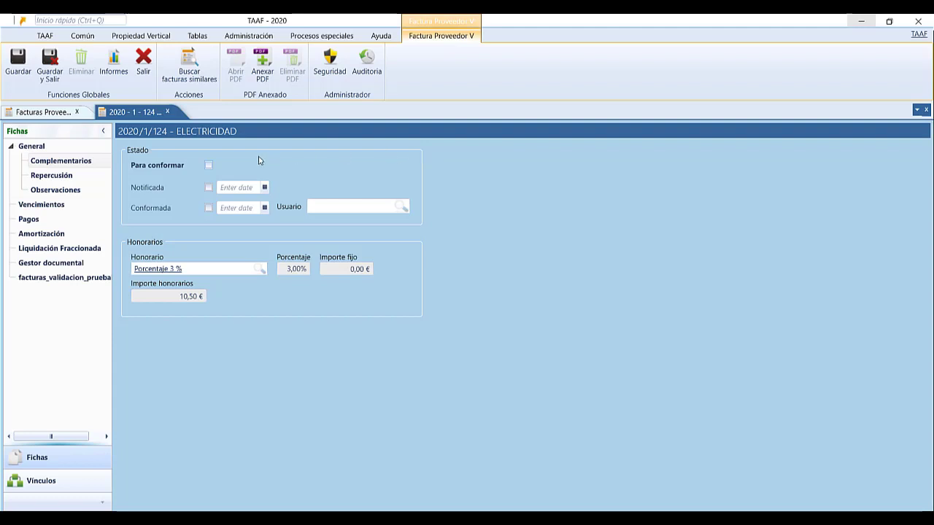
click(209, 165)
click(209, 187)
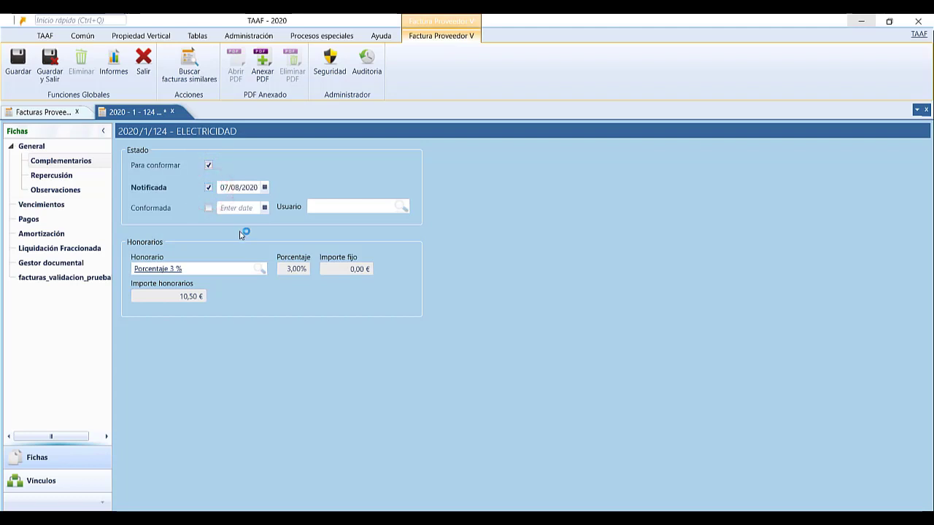
click(210, 208)
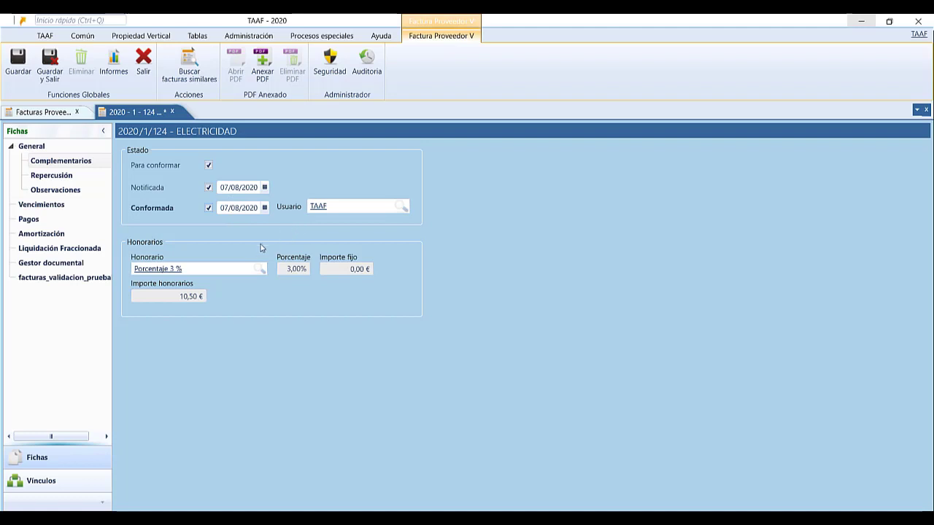
click(195, 272)
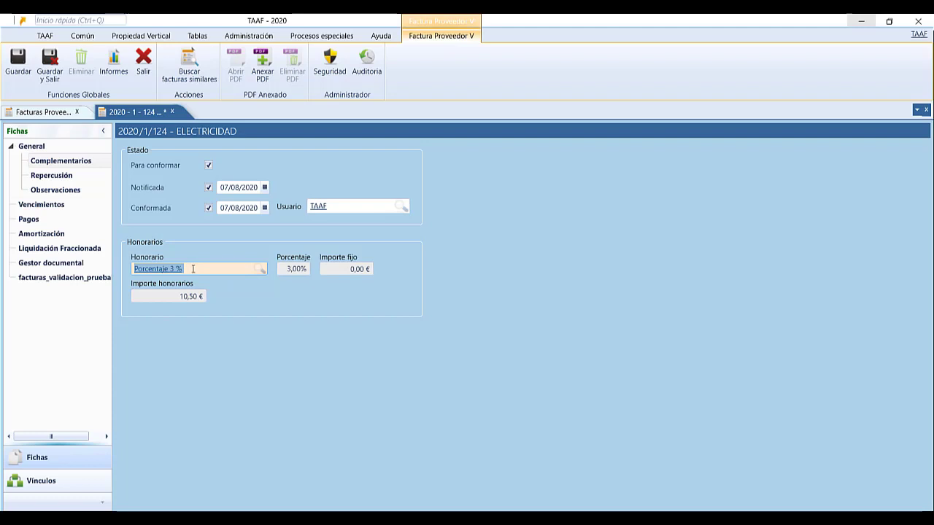
On the Repercusión page, clear the Directa repercussion criterion to list the criteria
click(52, 176)
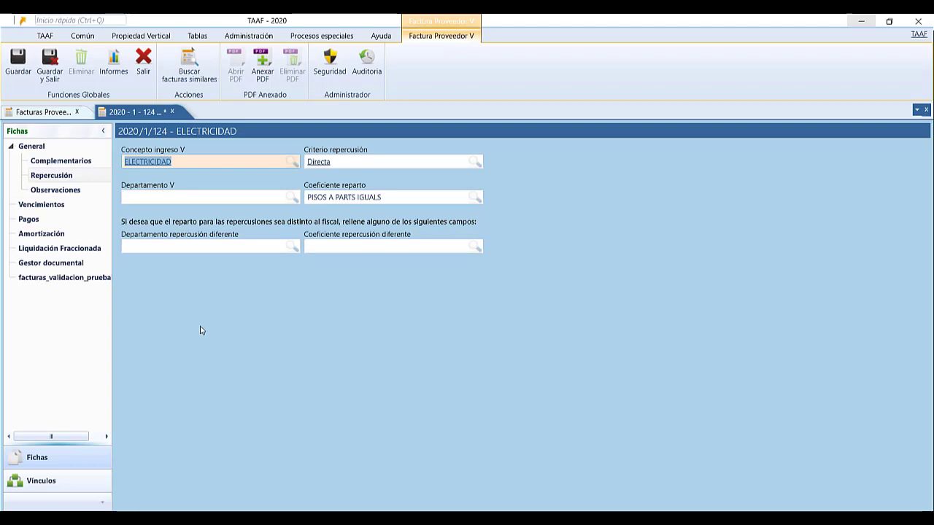
click(172, 162)
click(336, 162)
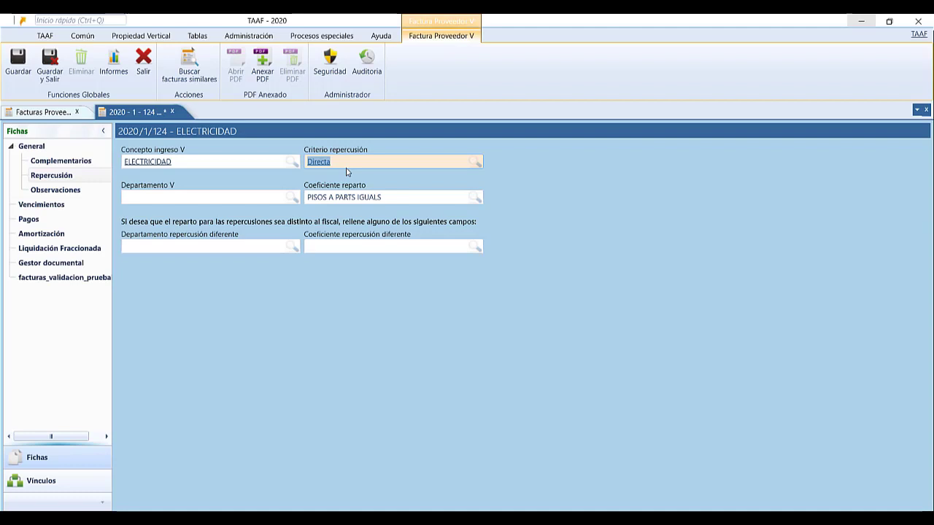
key(BackSpace)
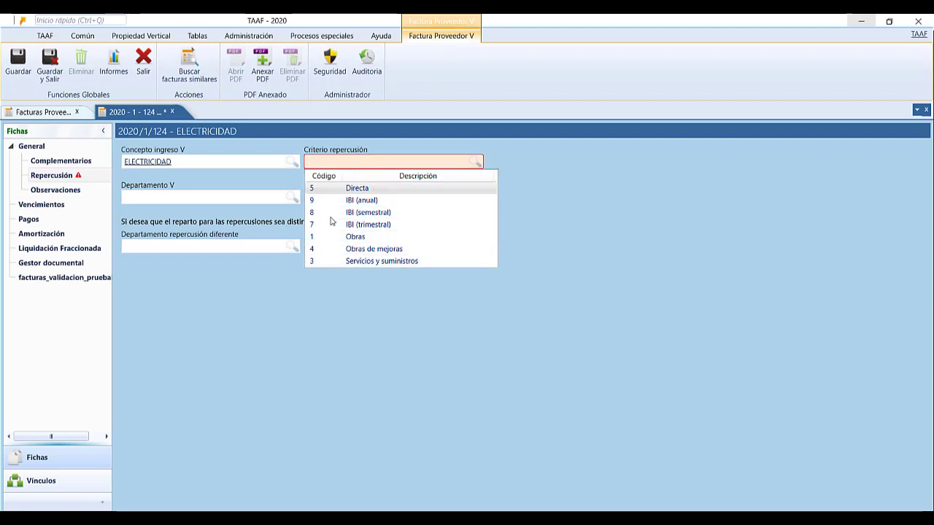
Set the repercussion criterion back to Directa, leave the alternative fields empty, and view Observaciones
click(357, 189)
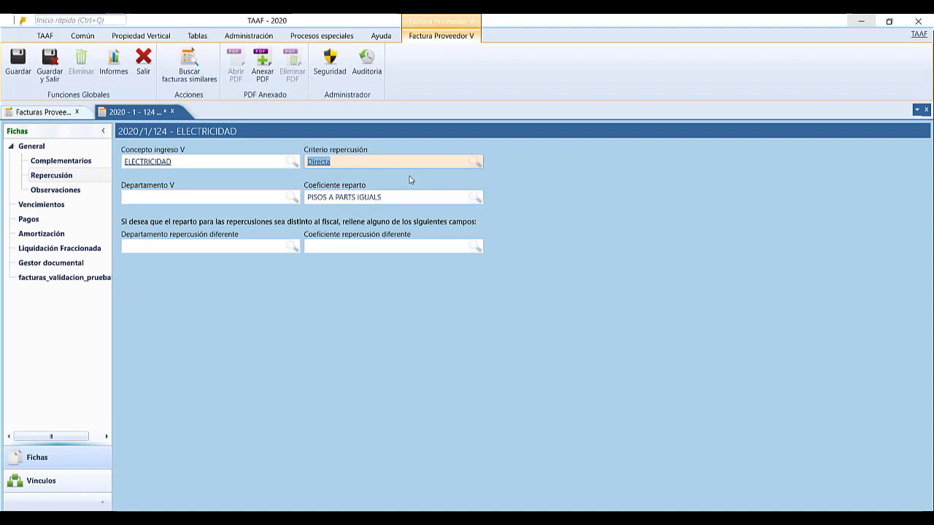
click(222, 249)
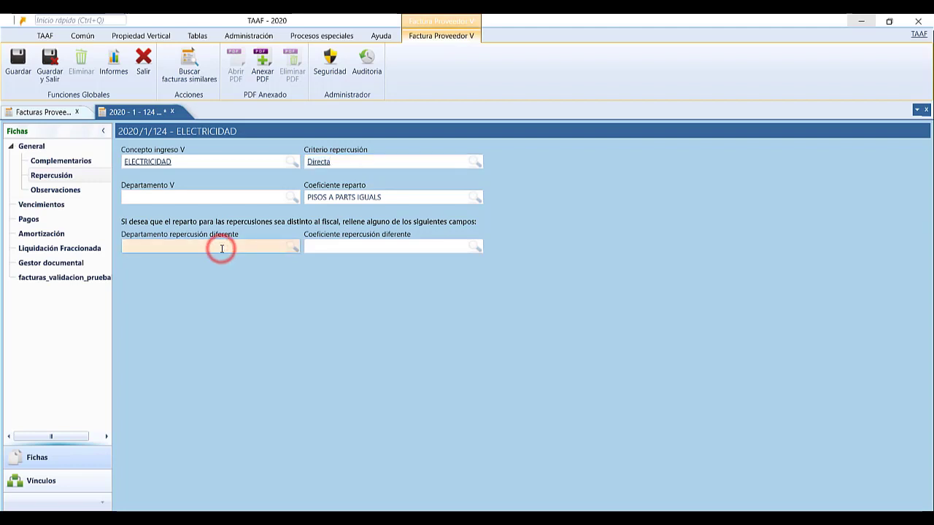
click(334, 247)
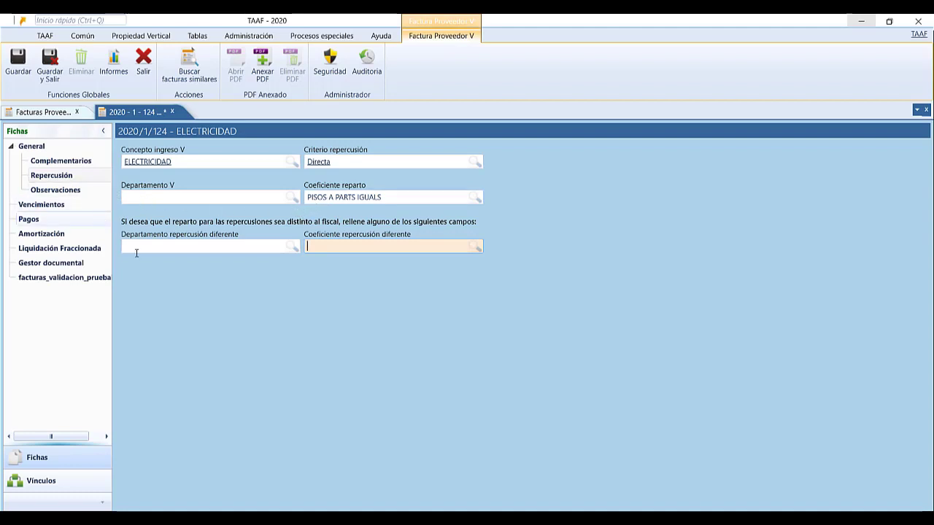
click(46, 191)
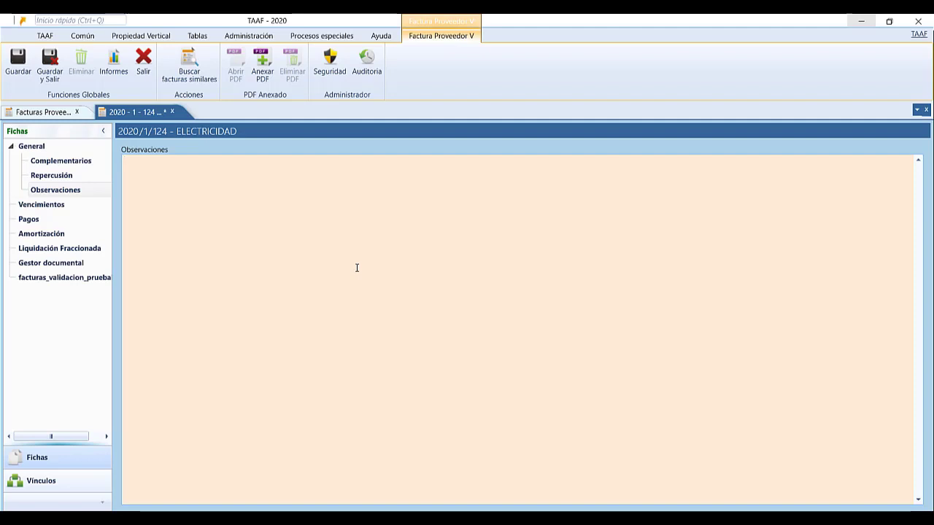
Review the 423,50 € due date in Vencimientos, then the empty Pagos section
click(20, 206)
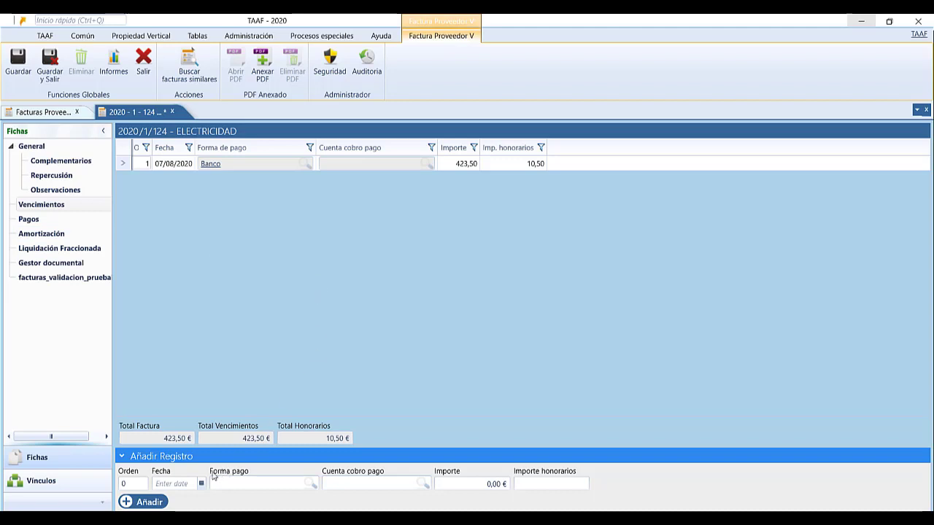
click(175, 486)
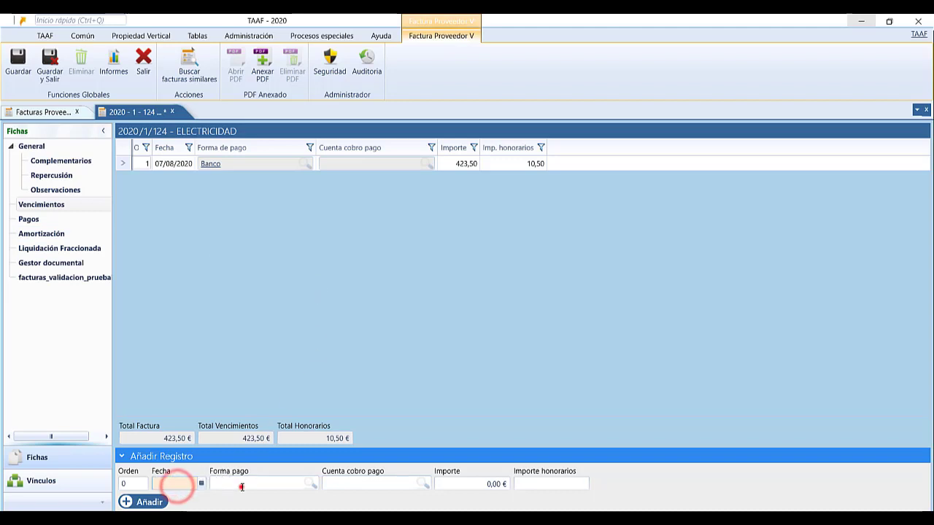
click(241, 485)
click(350, 485)
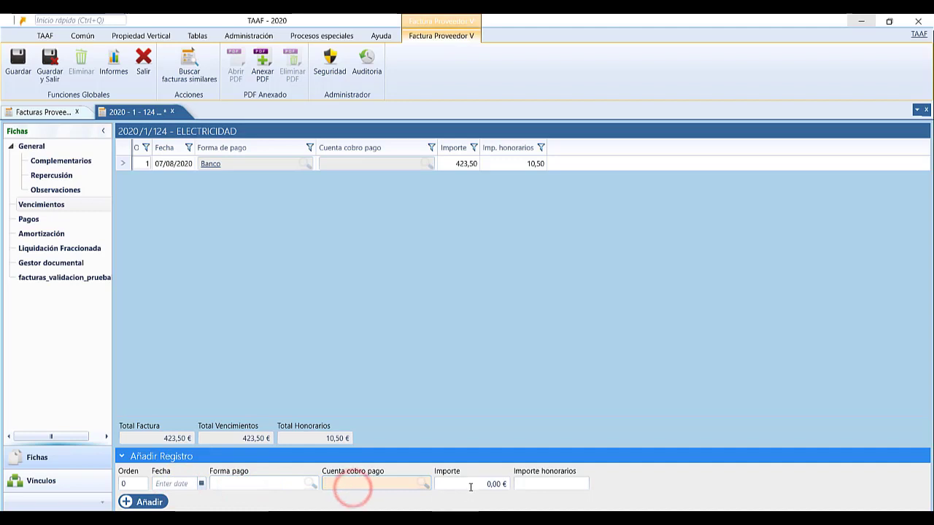
click(471, 486)
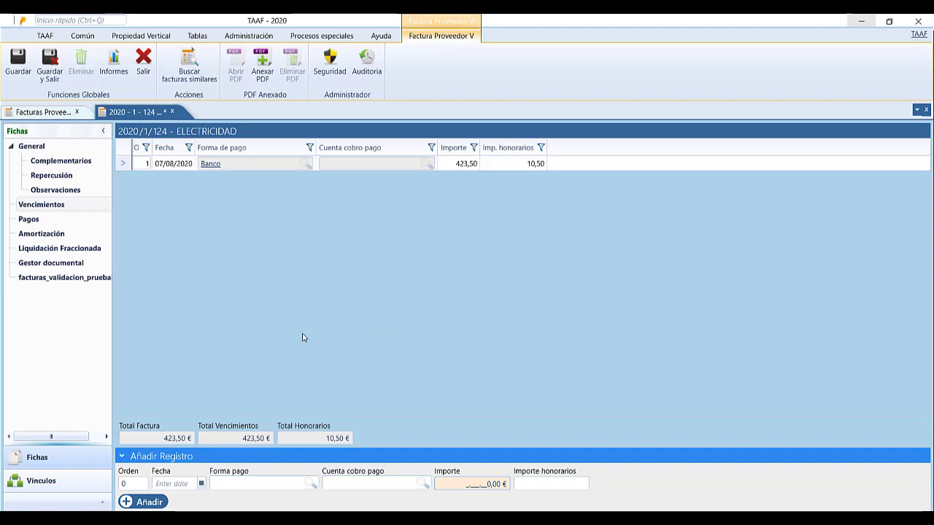
click(160, 167)
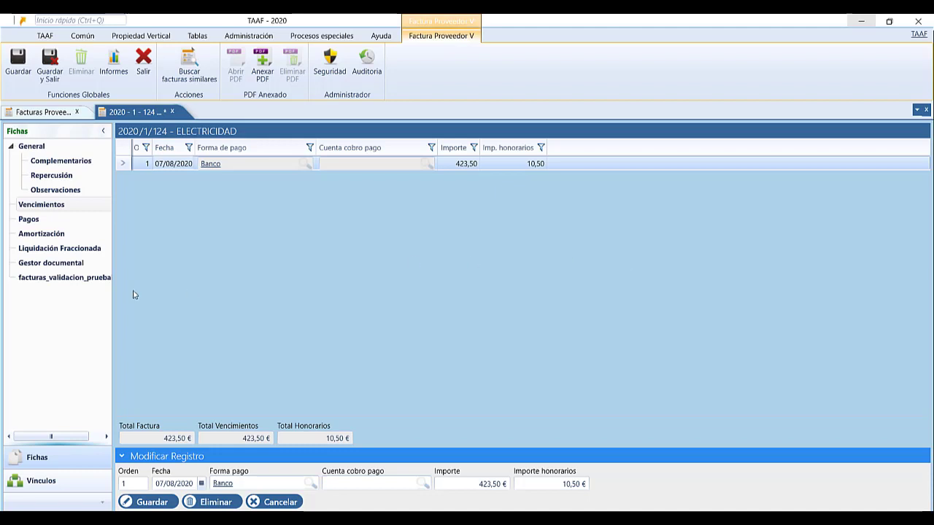
click(15, 222)
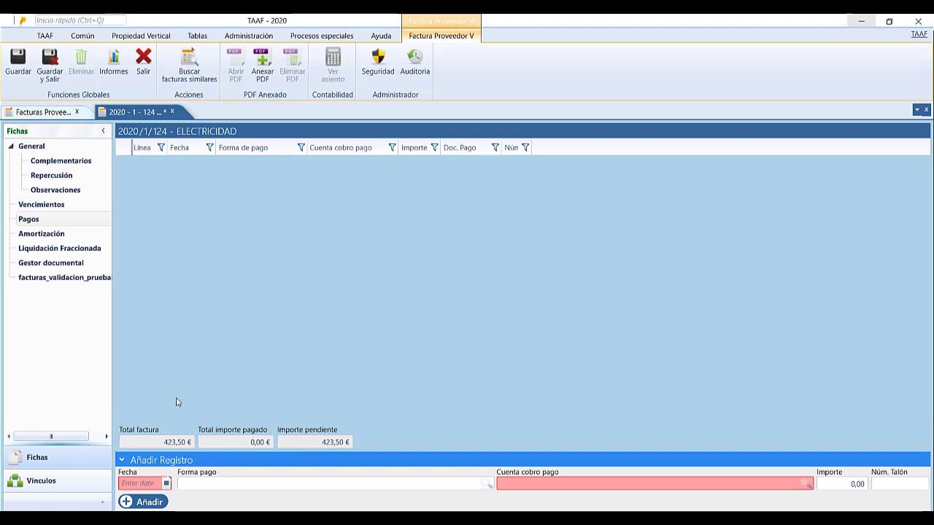
Show invoice 124's Gestor documental, which has no attached documents
click(56, 264)
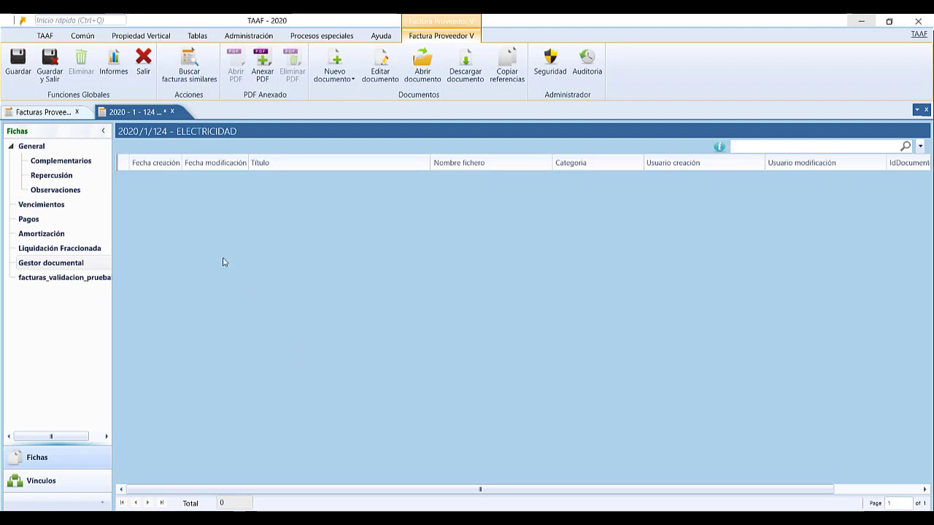
Save and close the ELECTRICIDAD invoice, then close the Facturas Proveedores list
click(49, 75)
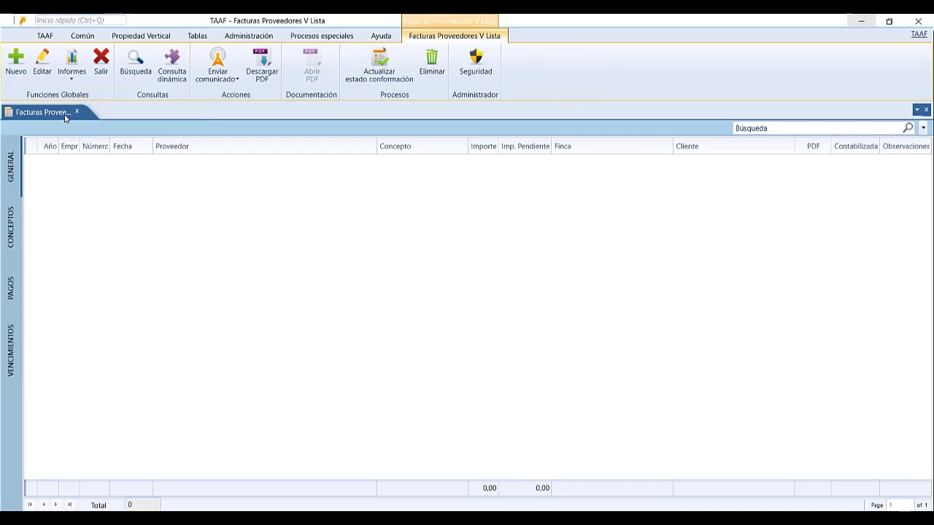
click(76, 112)
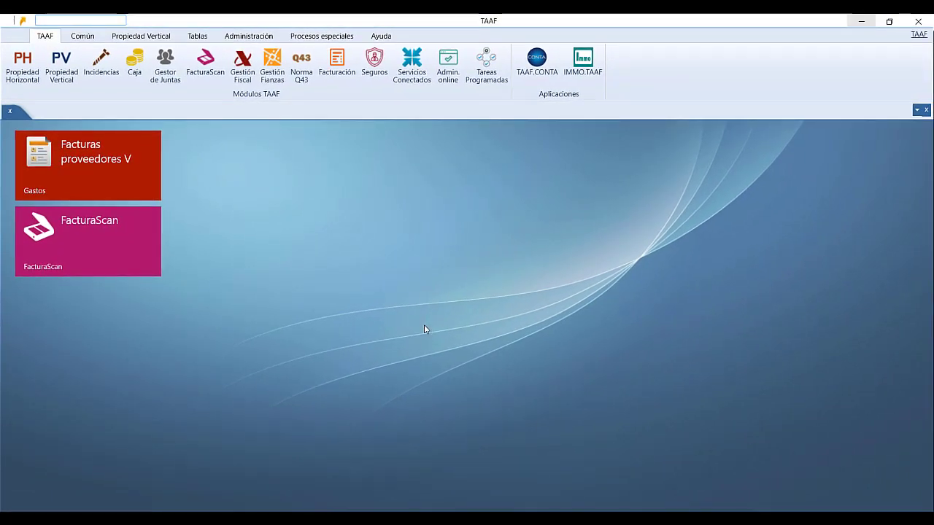
Start a new FacturaScan record as an Imputación Directa
click(207, 73)
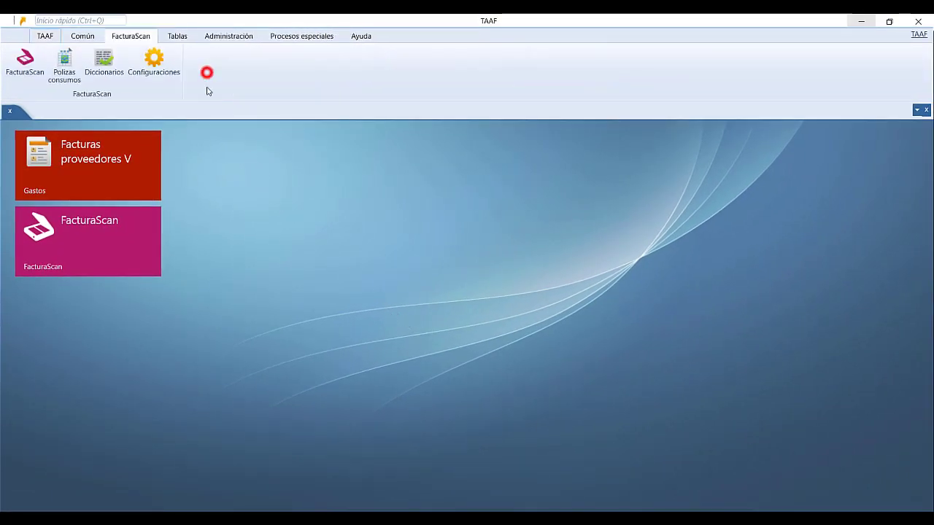
click(25, 64)
click(18, 82)
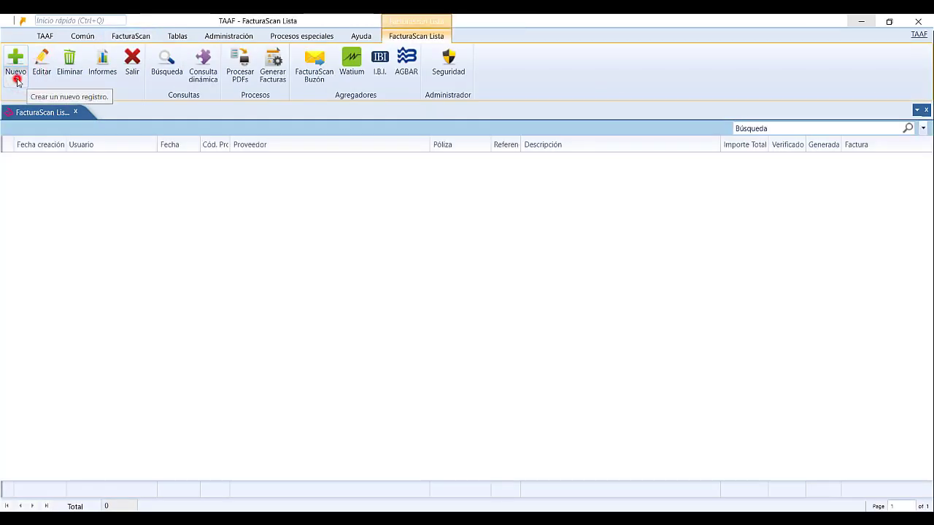
click(25, 103)
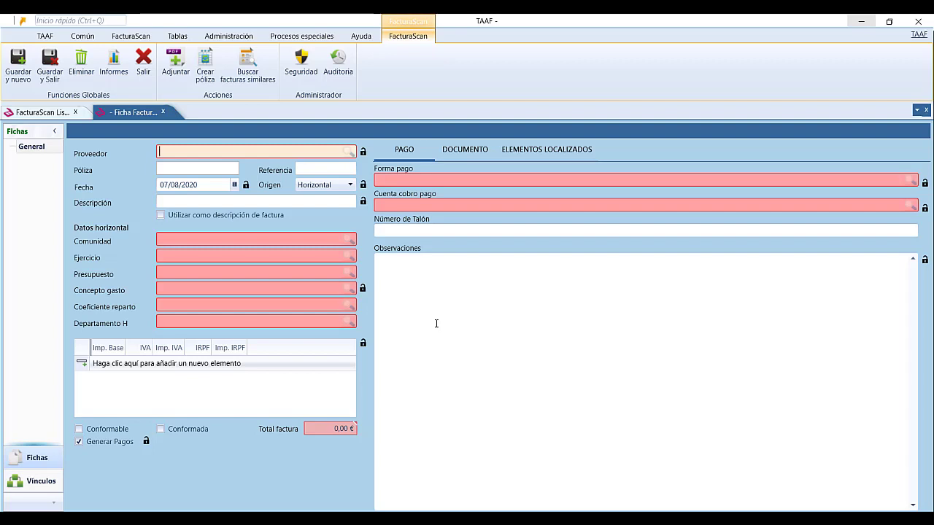
Set the supplier to ENDESA ENERGÍA XXI, S.L.U. and the origin to Vertical
text(ndesa)
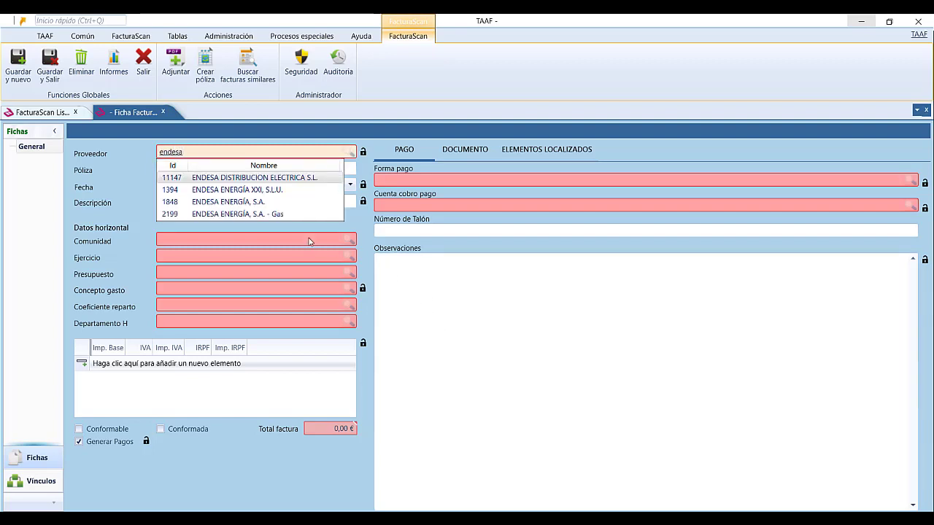
click(249, 190)
click(323, 185)
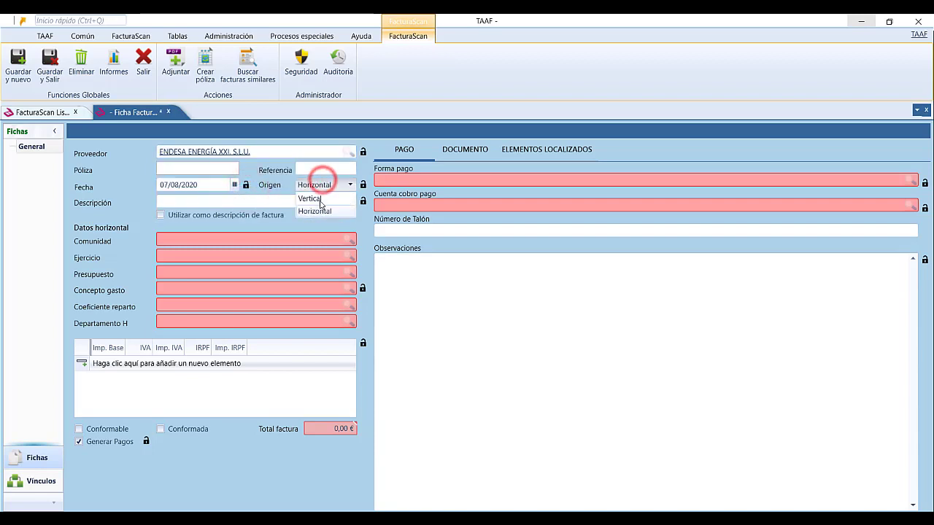
click(317, 200)
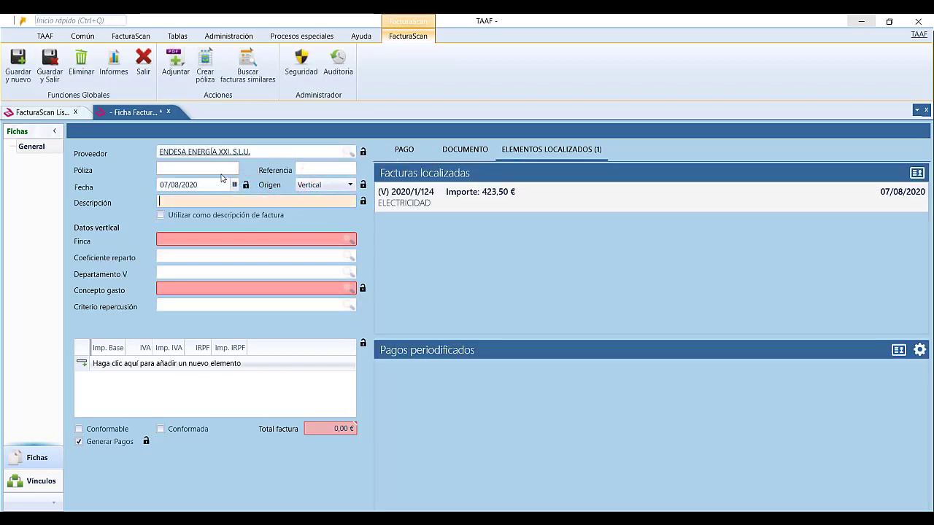
Enter póliza 123 and add a tax line with base amount 350,00
click(219, 168)
text(123)
key(Tab)
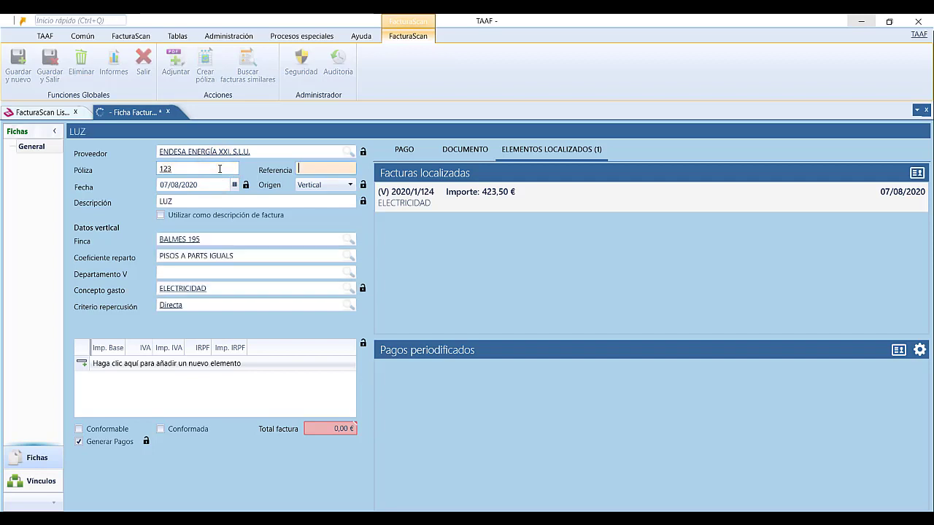
click(83, 363)
click(115, 378)
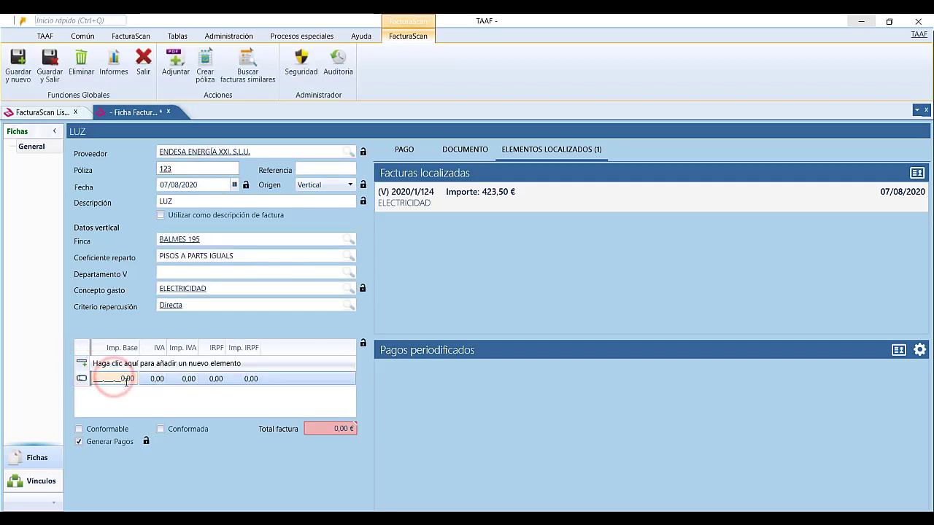
text(350)
key(Tab)
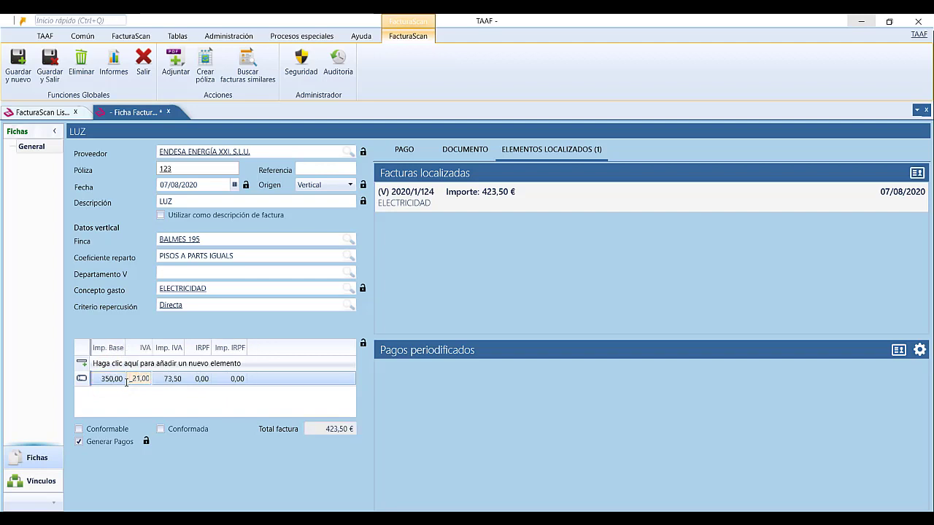
Tick Conformable and Conformada, and set payment to Banco from Caja administración TAAF
click(79, 429)
click(162, 429)
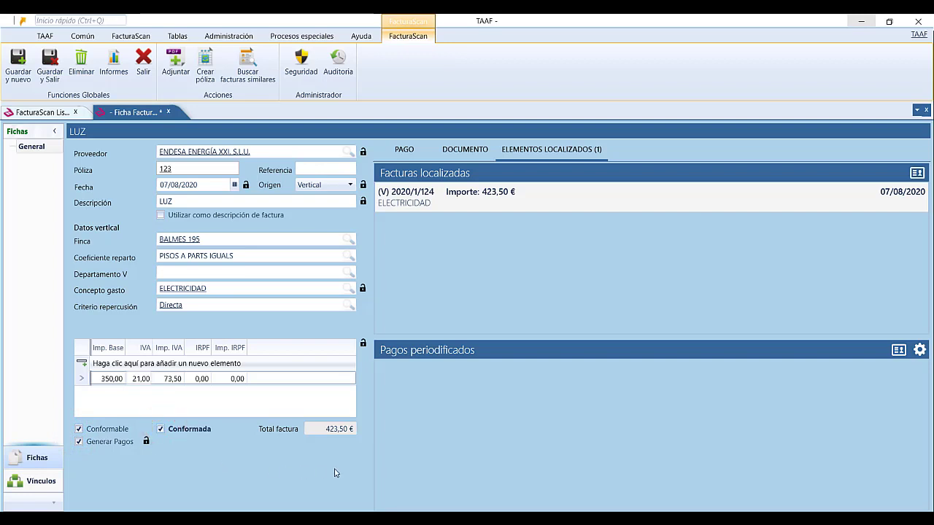
click(404, 150)
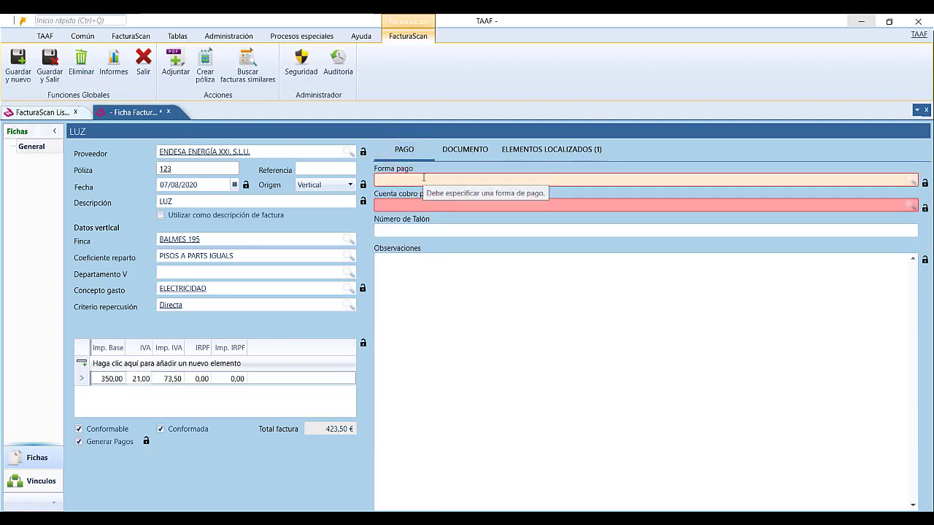
text(B)
key(Tab)
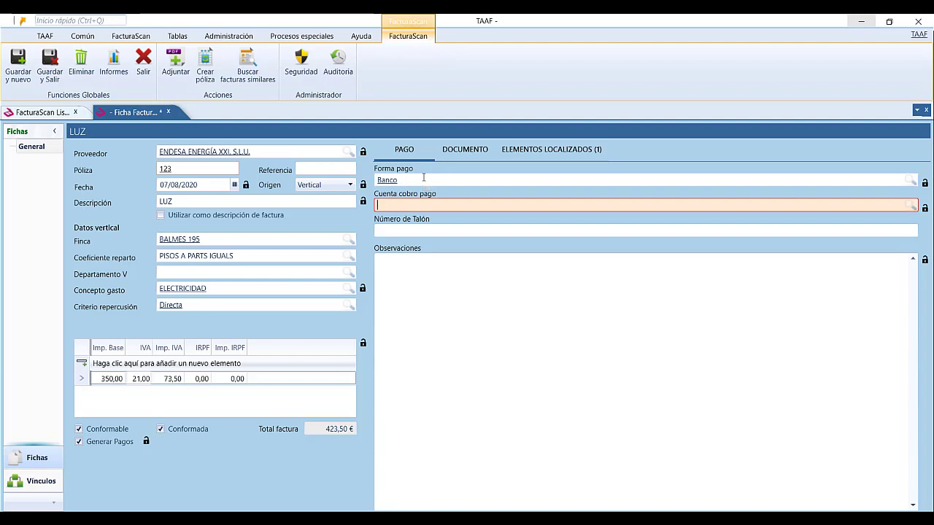
text(C)
key(Tab)
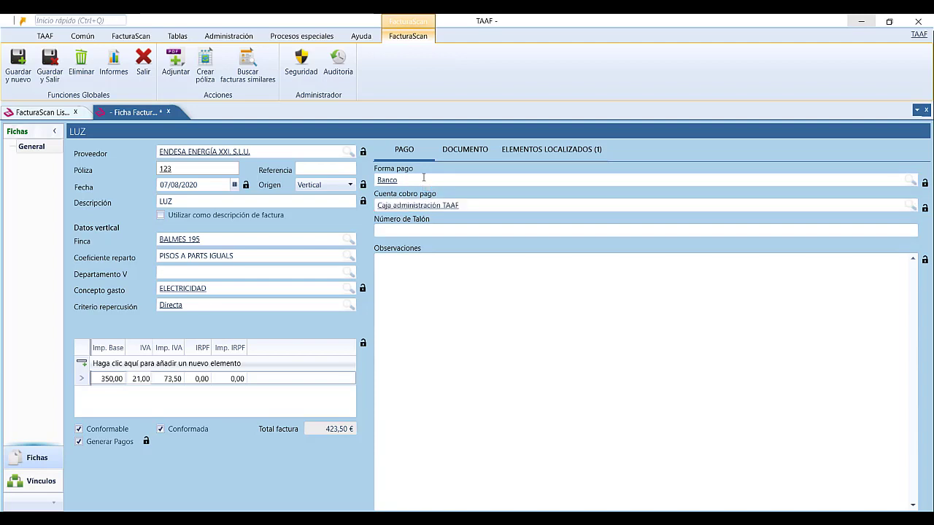
click(363, 151)
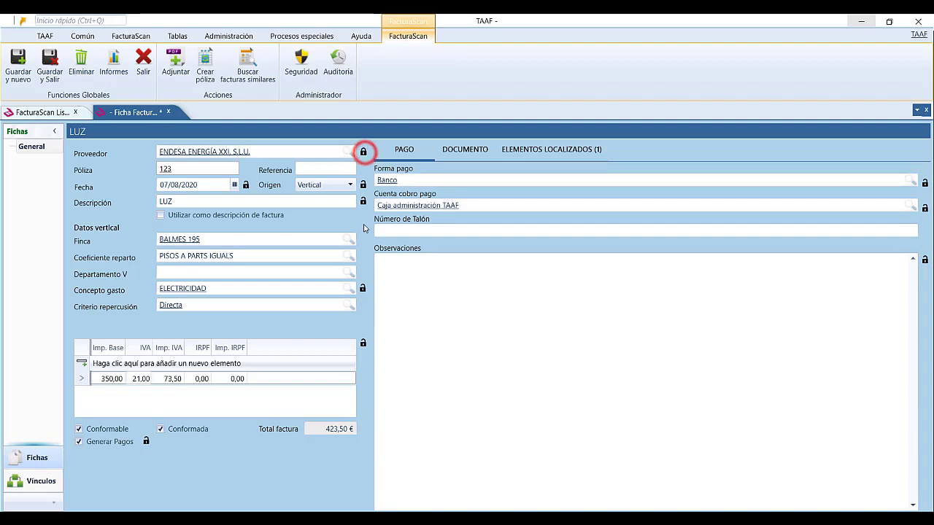
click(363, 185)
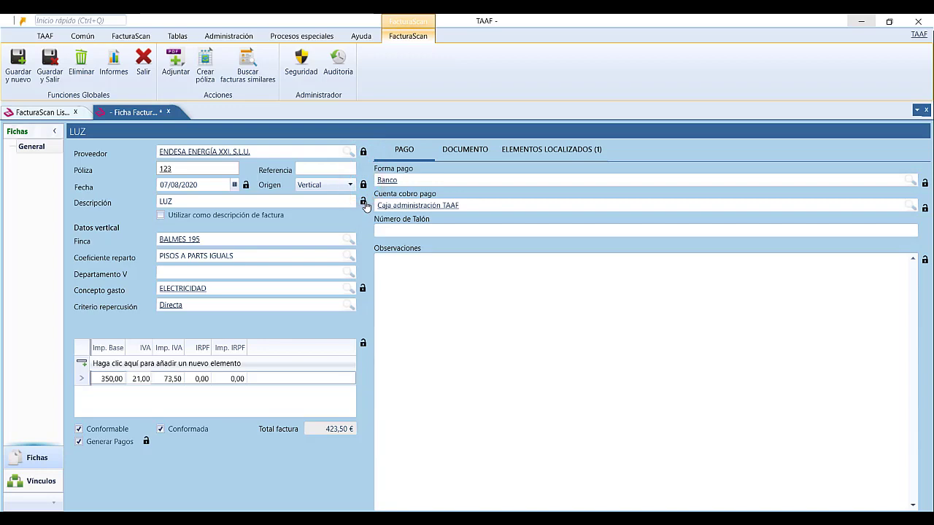